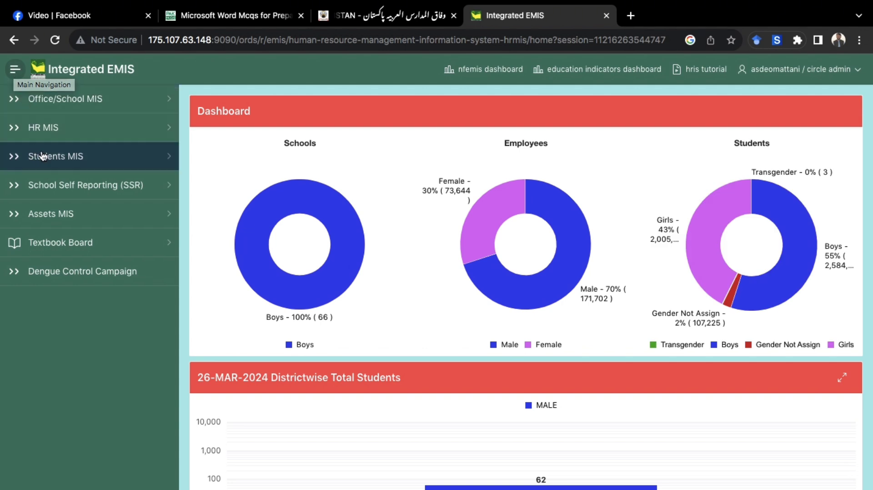
- Open the manual Student Promotion page of the Students MIS and collapse the main navigation
click(51, 167)
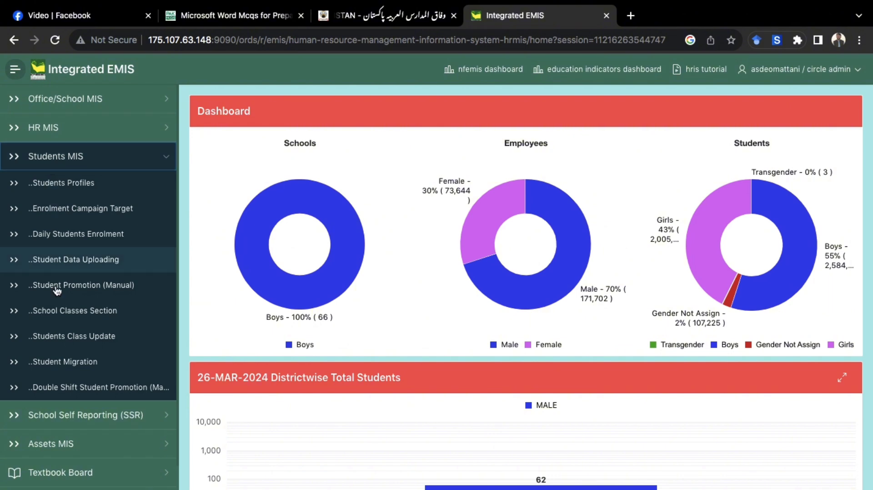
click(72, 286)
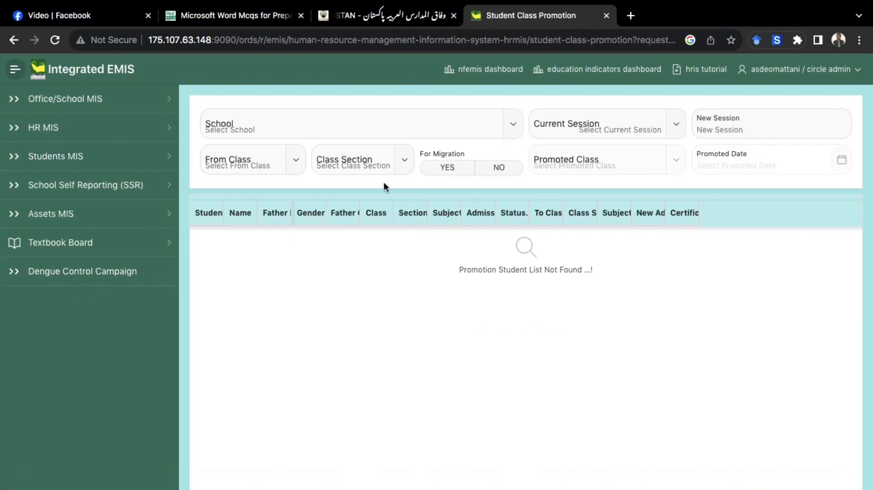
click(15, 75)
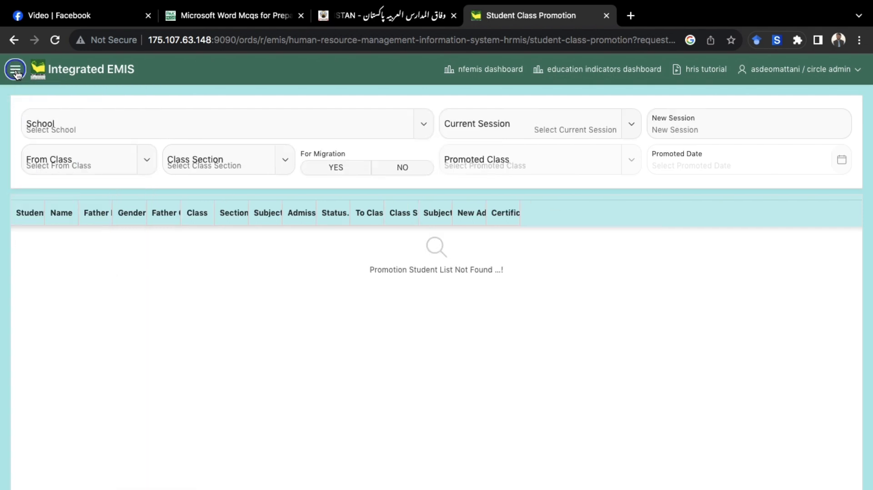
- Find the school by EMIS code 20802 and select GPS ADEZAI NO.2 for the promotion
click(423, 132)
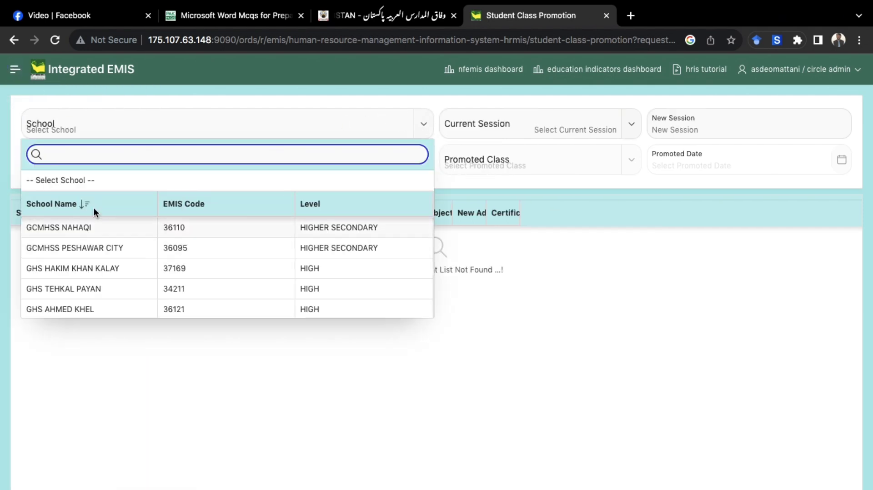
text(20802)
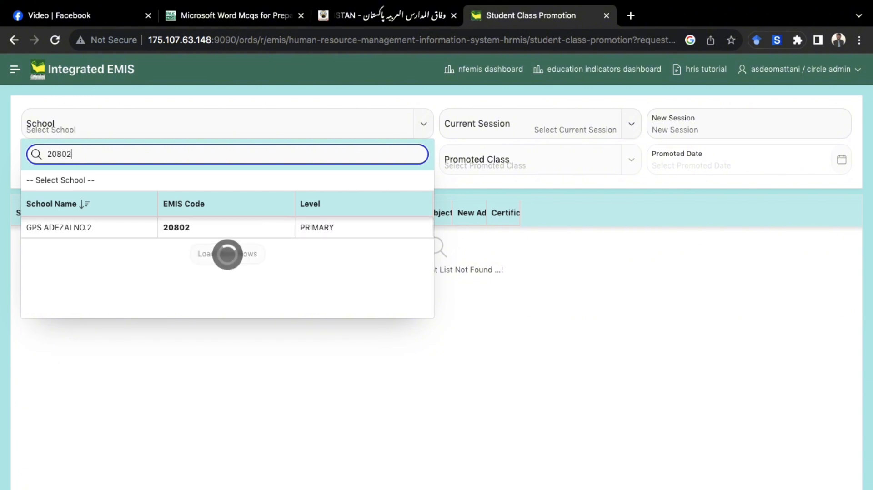
click(59, 228)
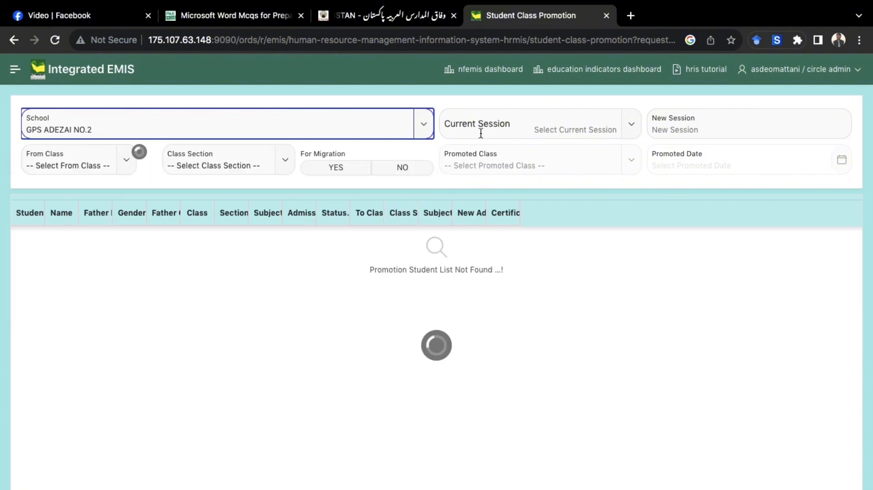
- Set the current session of the promotion to 2022-23
click(631, 123)
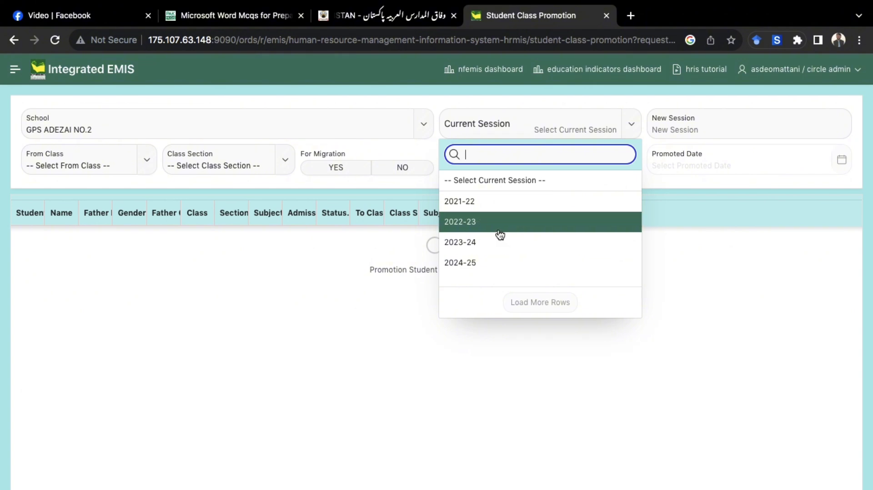
click(500, 234)
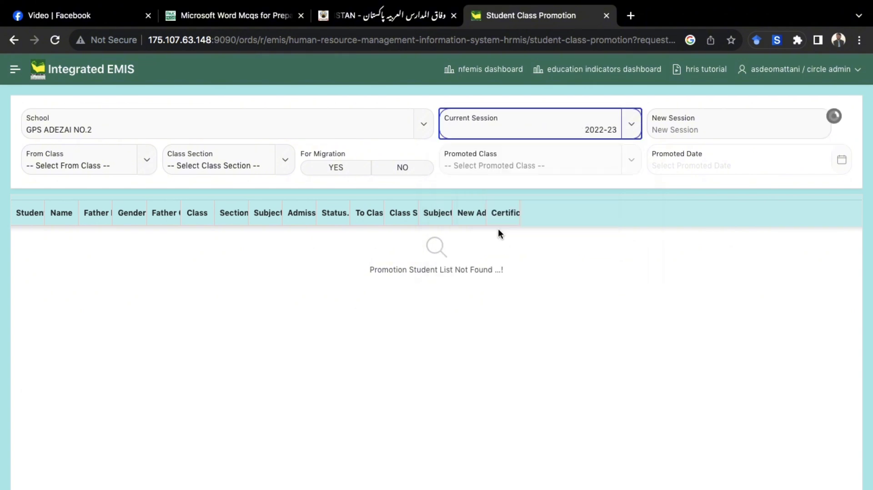
click(737, 134)
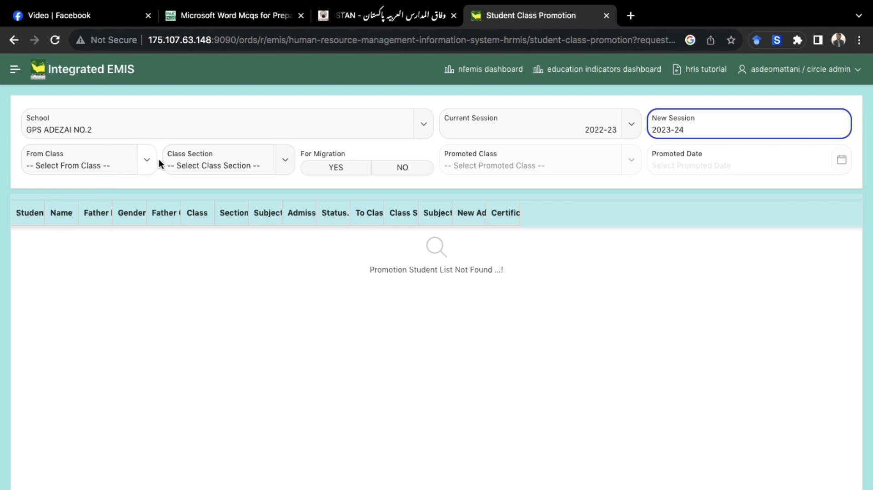
- Set the class being promoted from to ONE and its class section to A
click(146, 162)
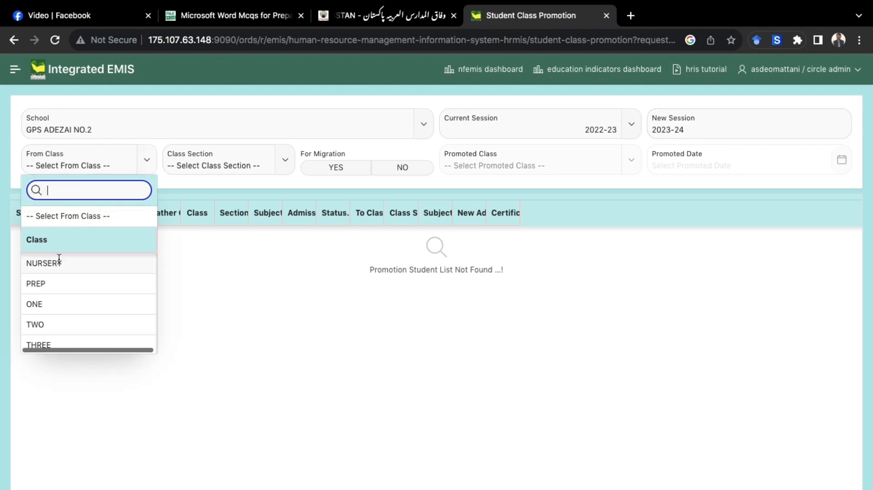
click(68, 304)
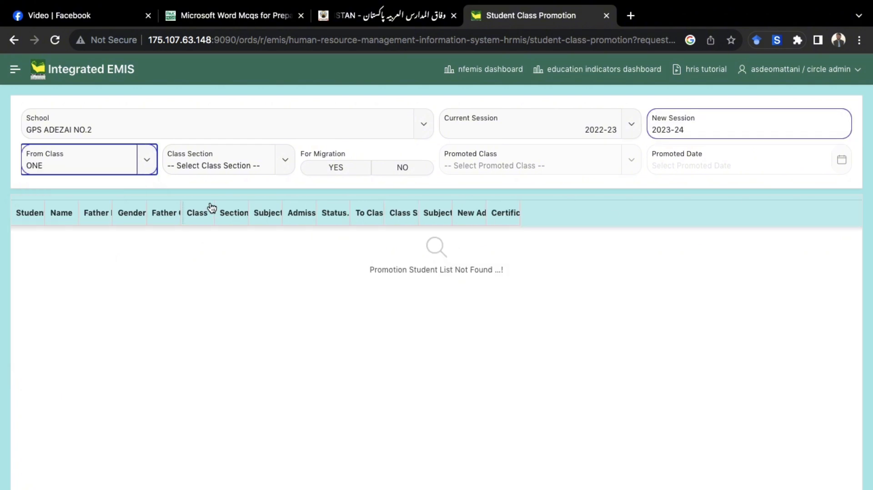
click(285, 161)
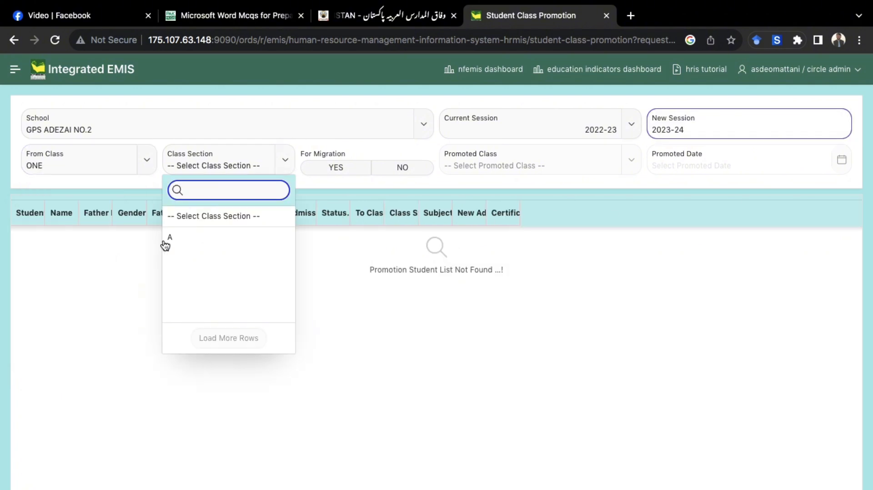
click(189, 236)
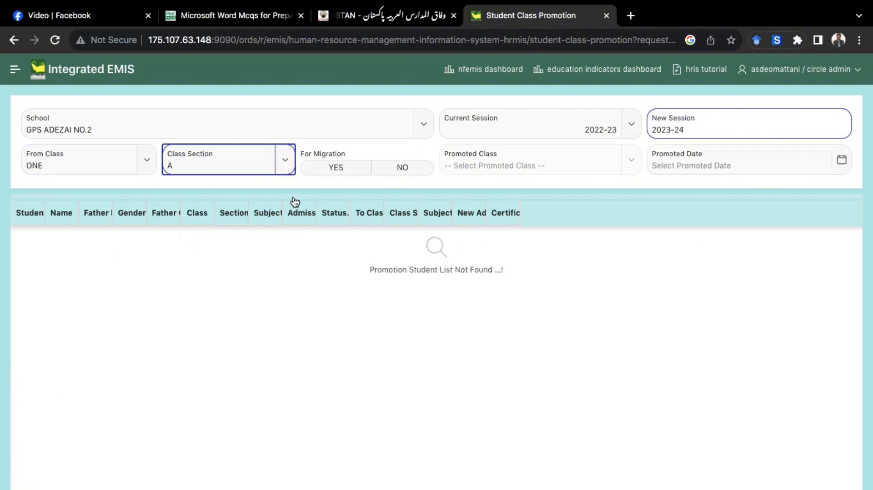
- Set For Migration to NO and choose TWO as the promoted class
click(401, 168)
click(633, 168)
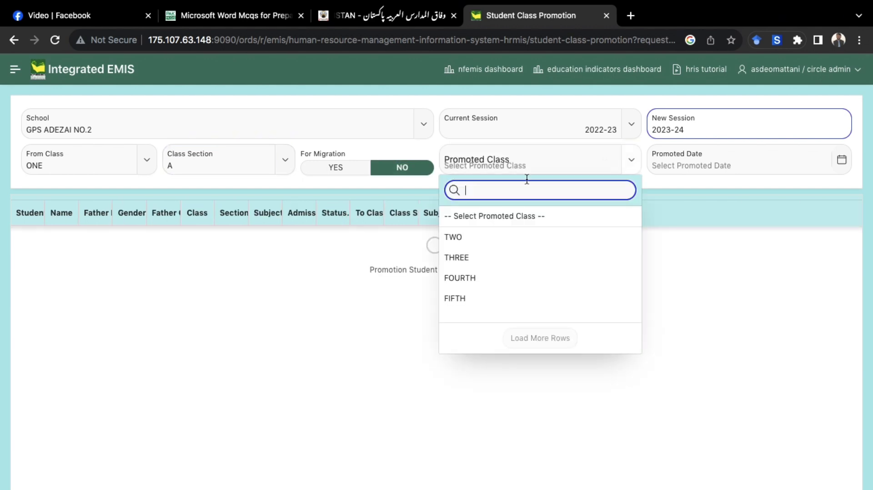
click(457, 239)
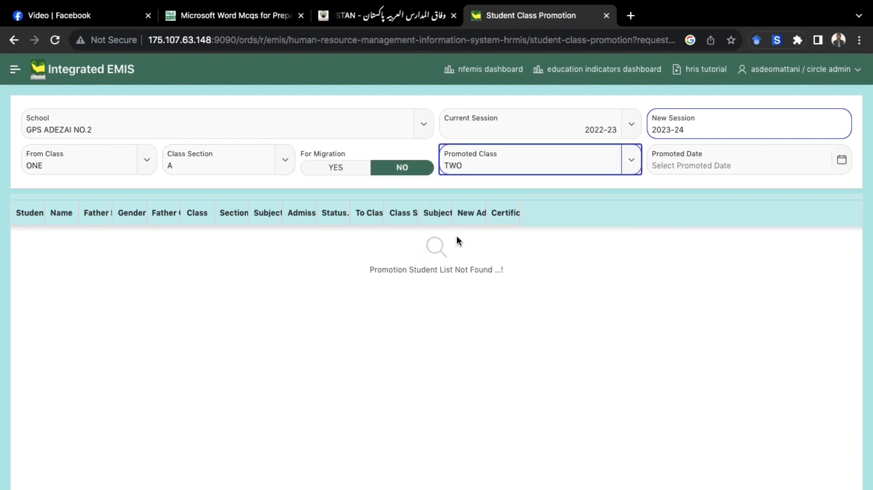
- Set the promoted date to 31-MAR-2023
click(739, 164)
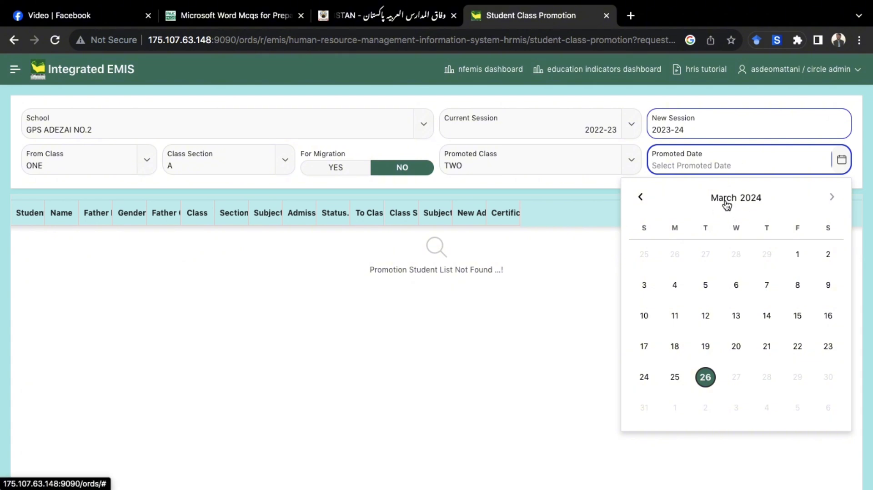
click(639, 198)
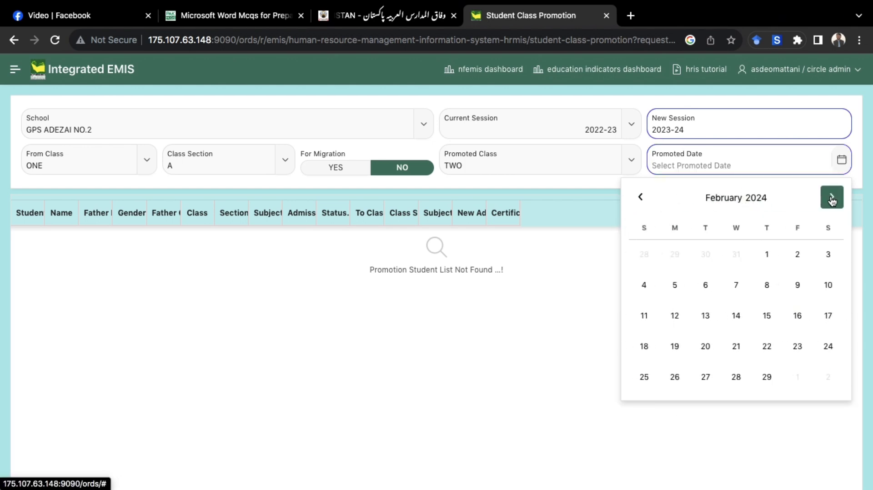
click(642, 200)
click(642, 201)
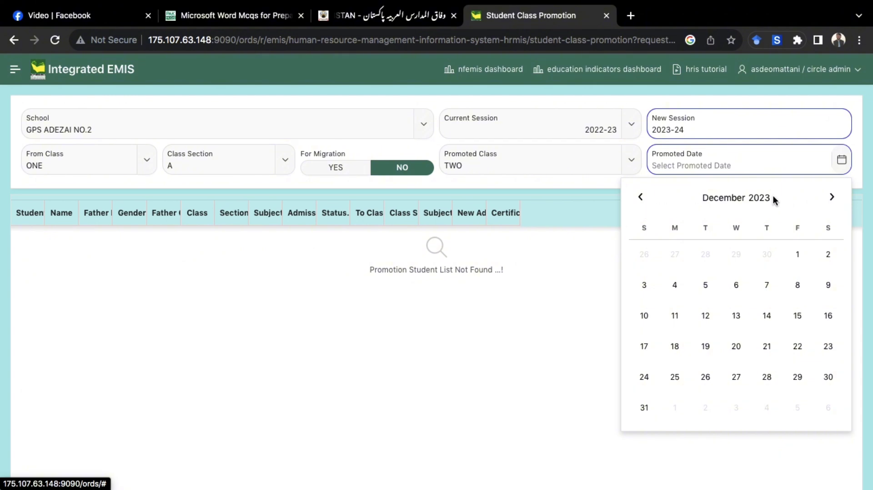
click(843, 161)
click(842, 161)
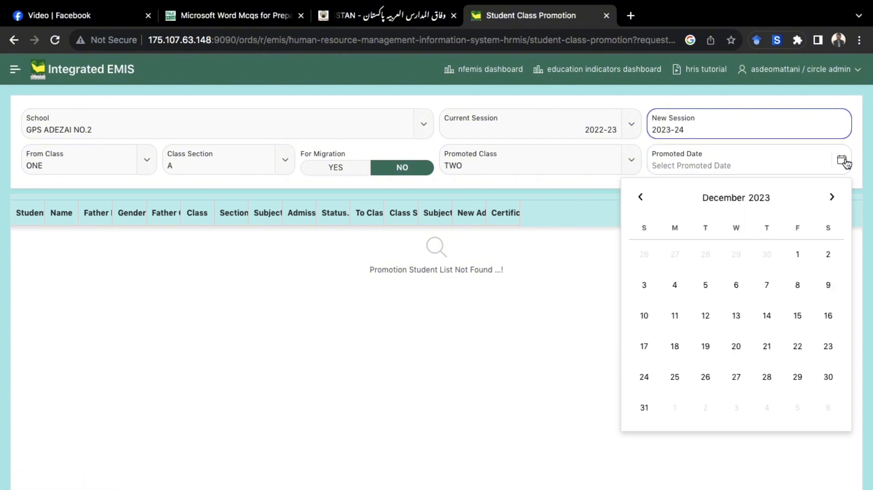
click(638, 199)
click(639, 201)
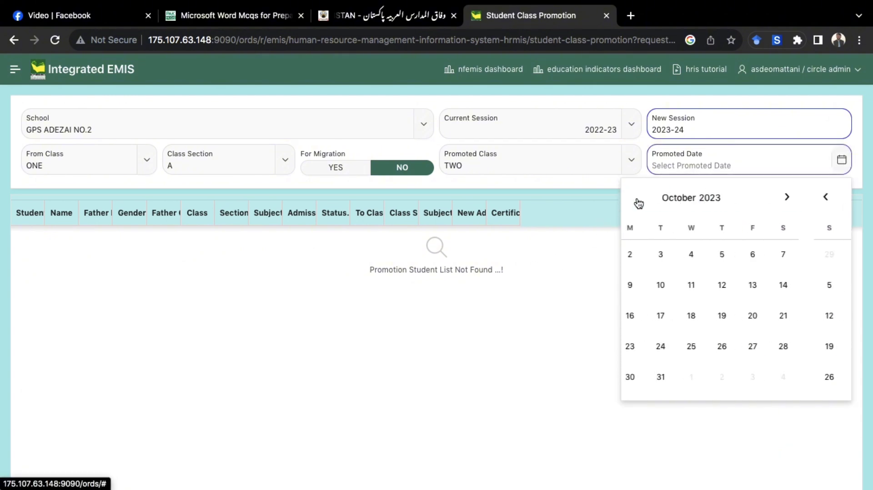
click(639, 200)
click(639, 200)
click(639, 201)
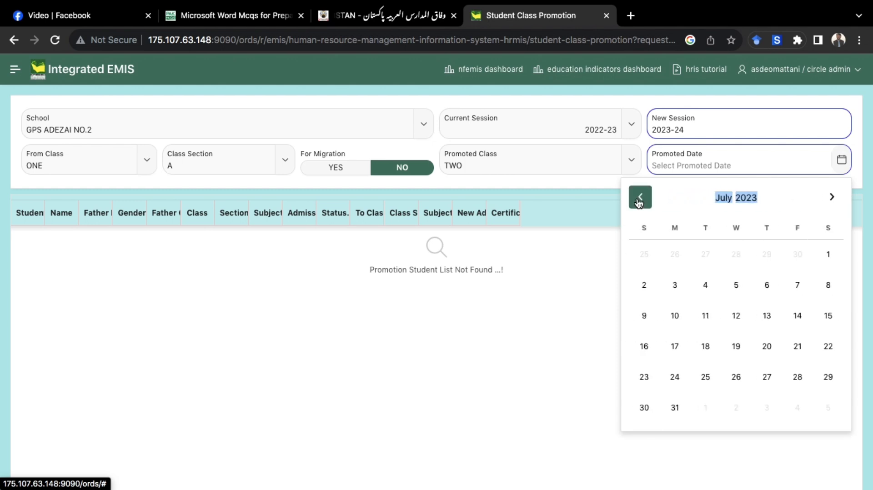
click(638, 200)
click(639, 200)
click(638, 200)
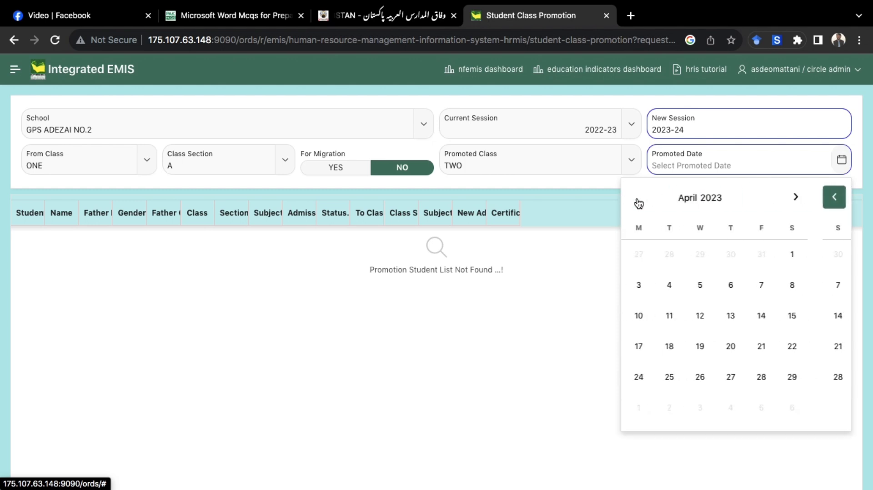
click(639, 200)
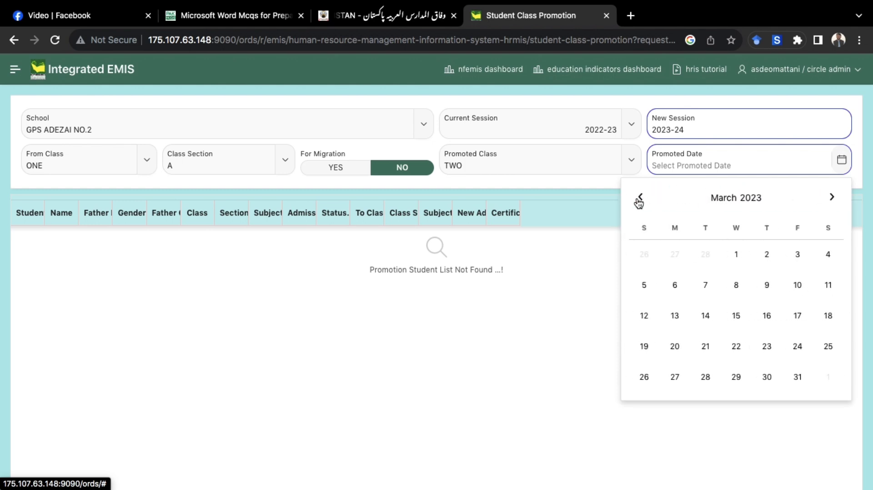
click(798, 377)
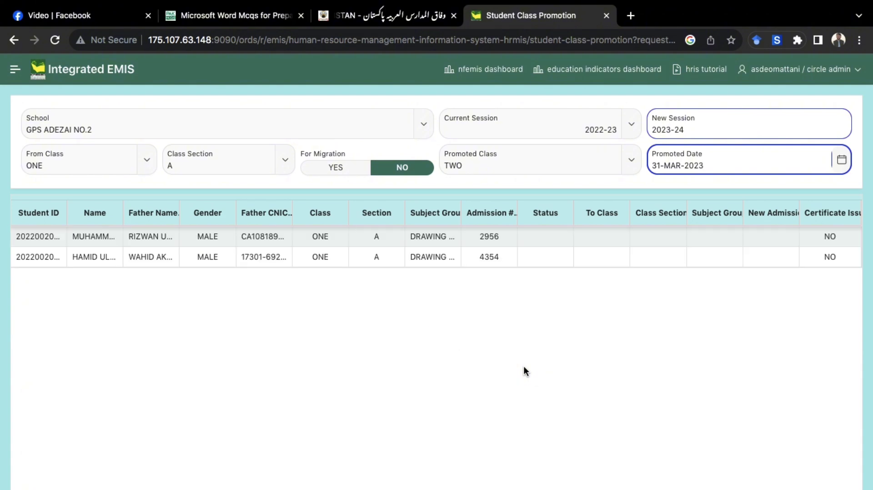
- Widen the Name and Status columns of the promotion student list
click(550, 232)
click(562, 235)
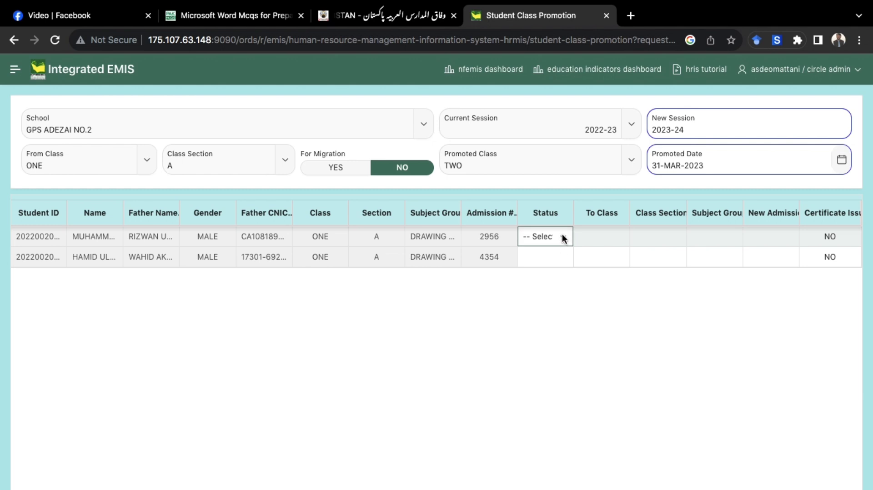
drag(123, 214, 183, 219)
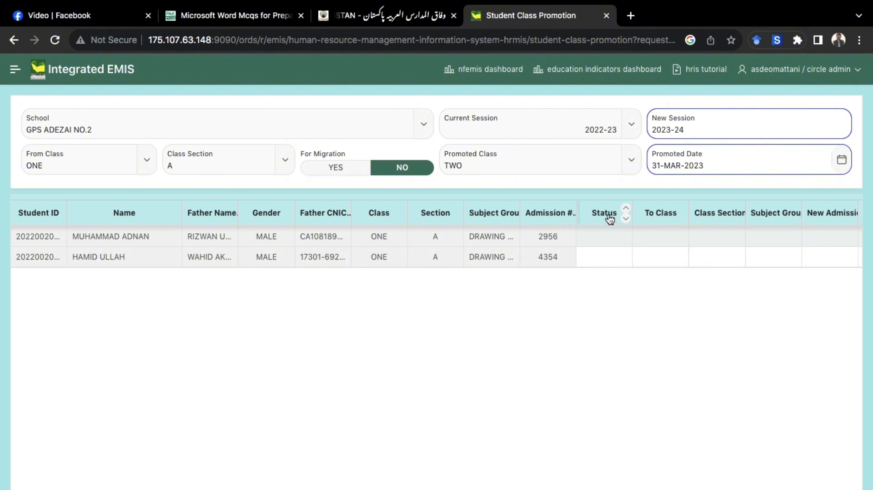
drag(633, 214, 645, 214)
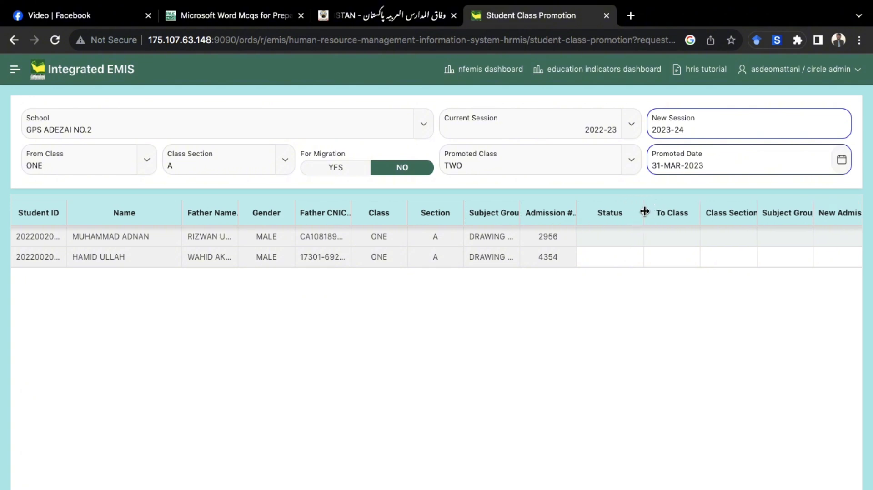
- Set the Status of both listed students to PROMOTED
click(613, 231)
click(624, 246)
click(631, 256)
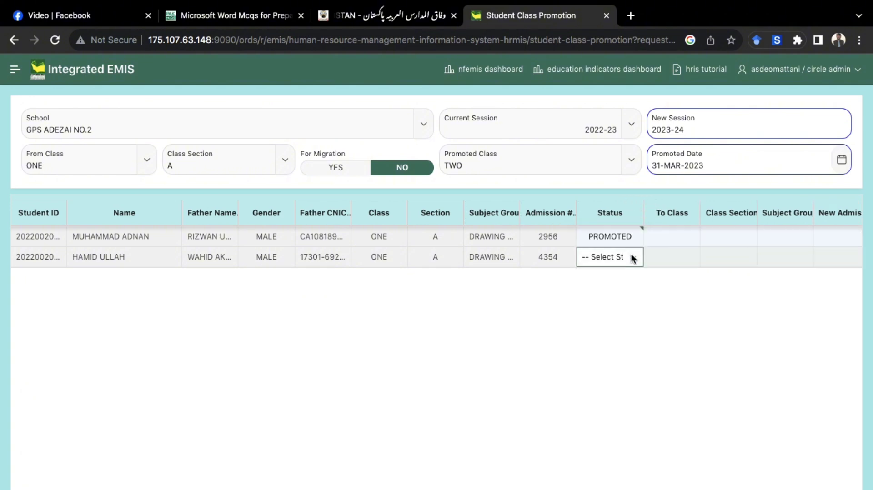
click(630, 255)
click(615, 267)
- Set the To Class value of both listed students to TWO
click(680, 233)
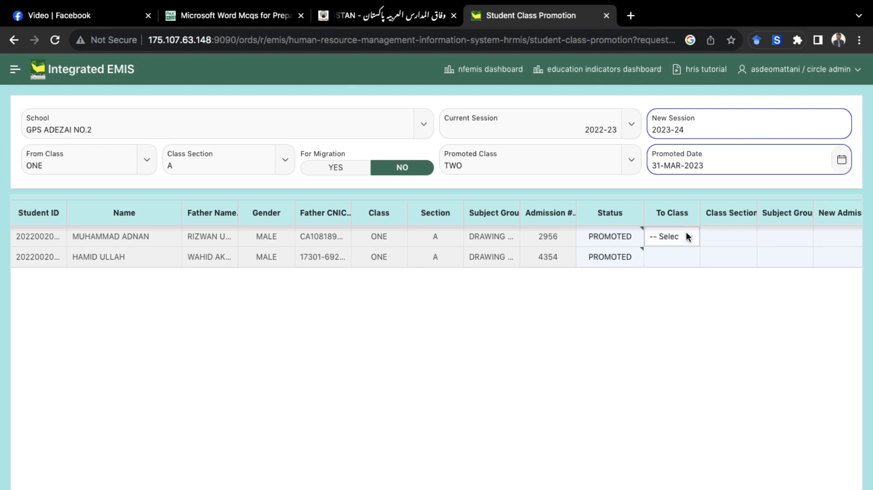
click(688, 236)
click(678, 246)
click(685, 257)
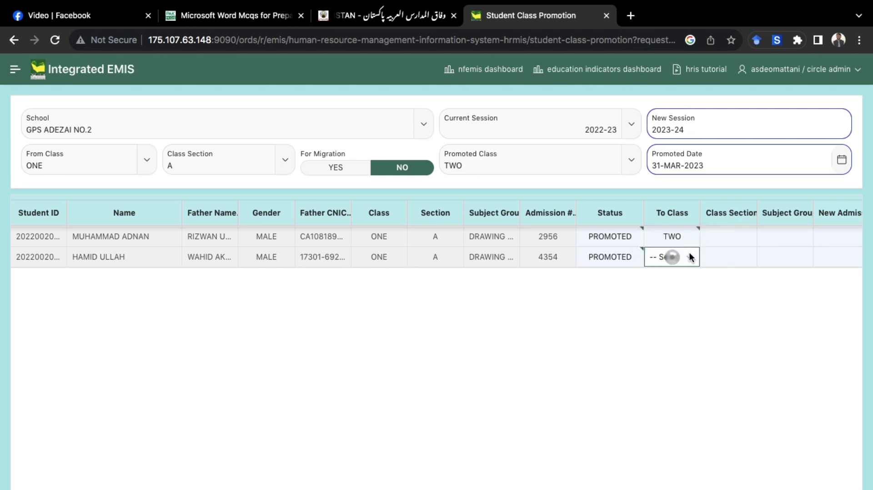
click(687, 257)
click(678, 266)
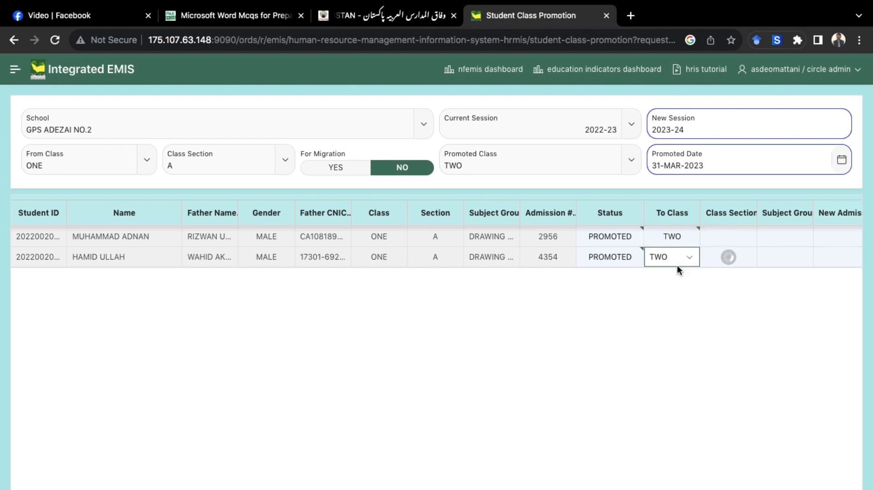
- Change the first student's Status to FAIL and To Class to ONE
click(690, 244)
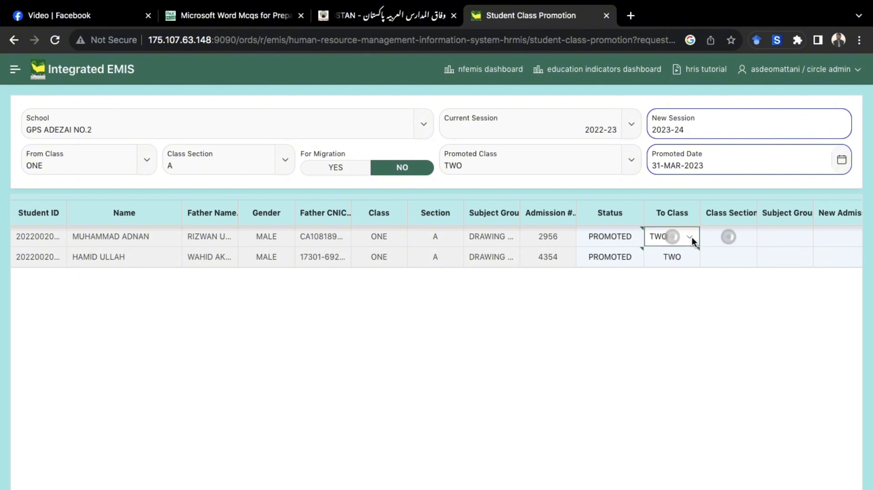
click(691, 238)
click(666, 269)
click(617, 241)
click(614, 246)
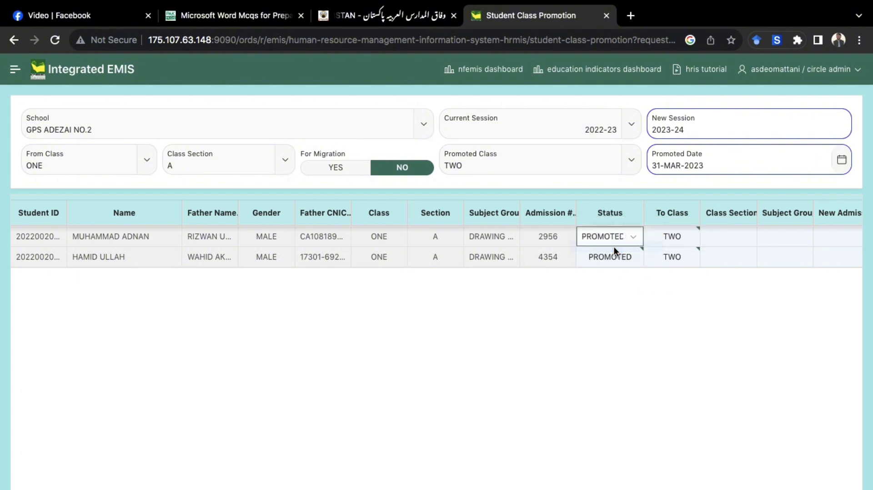
click(689, 236)
click(690, 236)
click(685, 246)
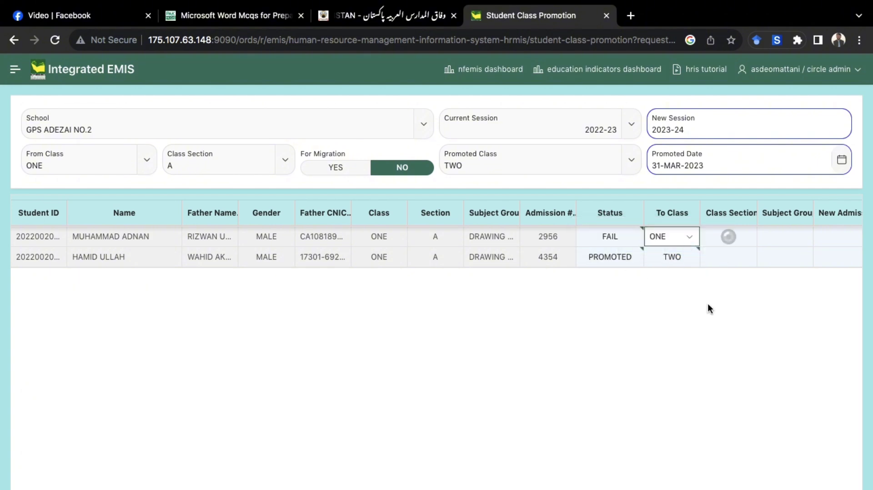
- Set the new Class Section of both listed students to A
scroll(708, 304, right, 2)
click(677, 230)
click(671, 239)
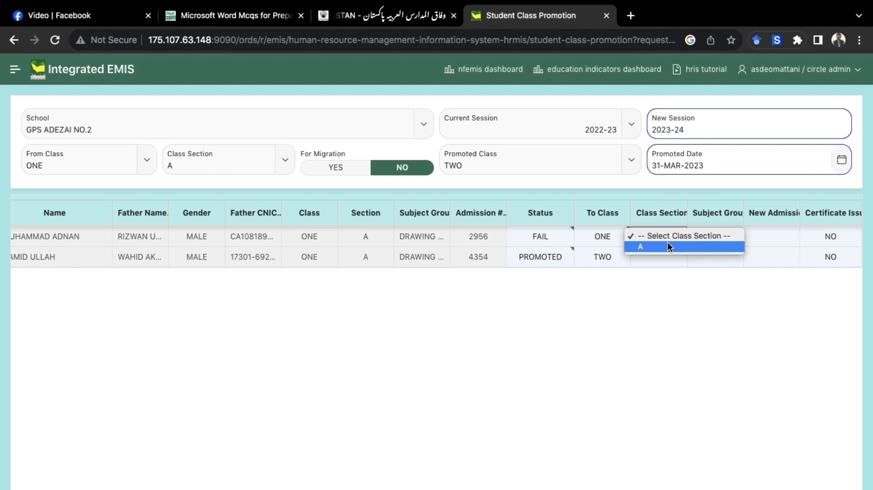
click(666, 246)
click(675, 258)
click(674, 258)
click(666, 266)
- Assign both students the new Subject Group starting with DRAWING + PAS and leave the new admission number blank
click(725, 236)
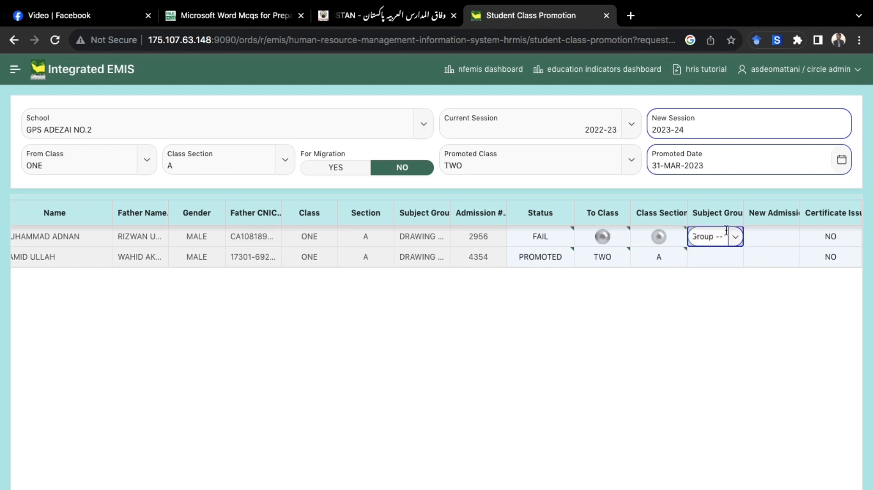
click(727, 237)
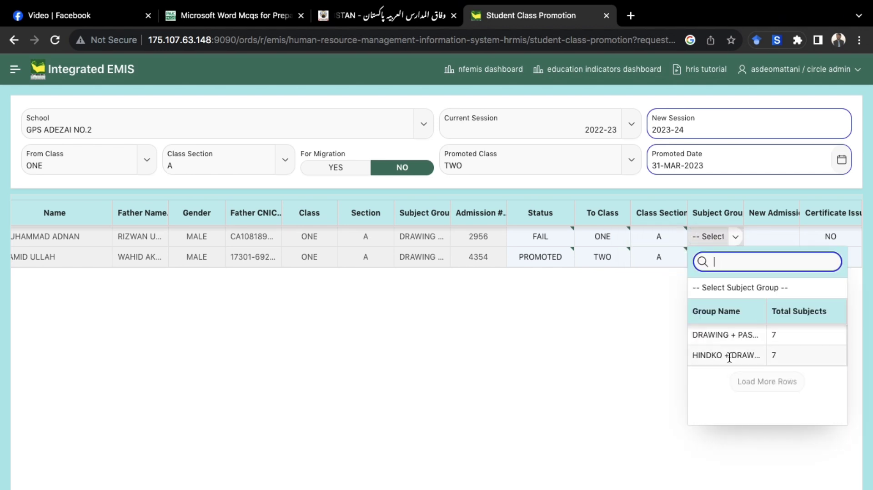
click(723, 336)
click(725, 255)
click(727, 257)
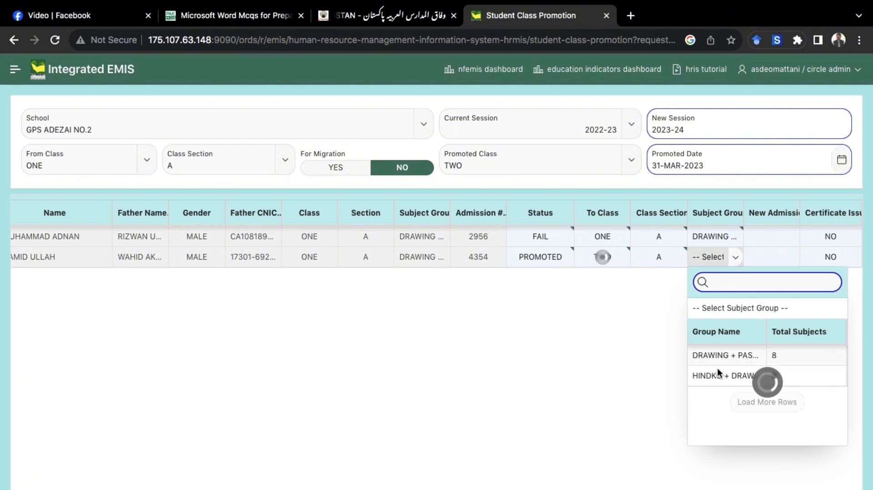
click(715, 356)
click(771, 233)
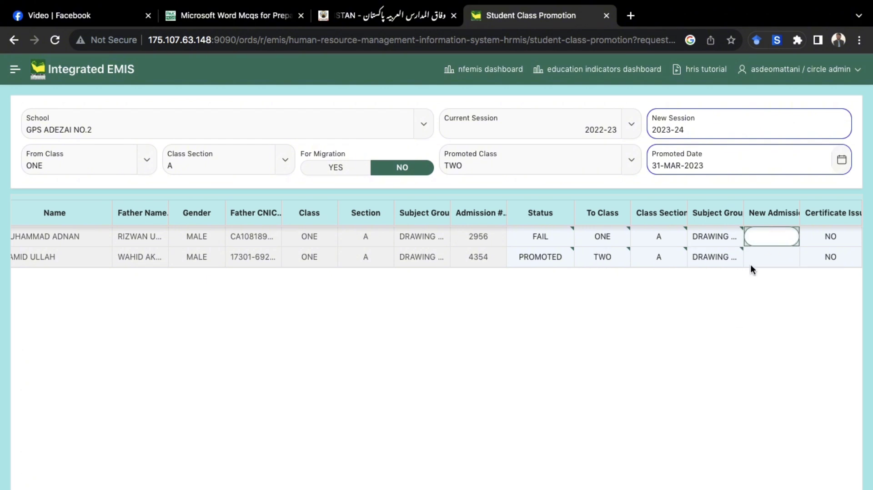
click(739, 293)
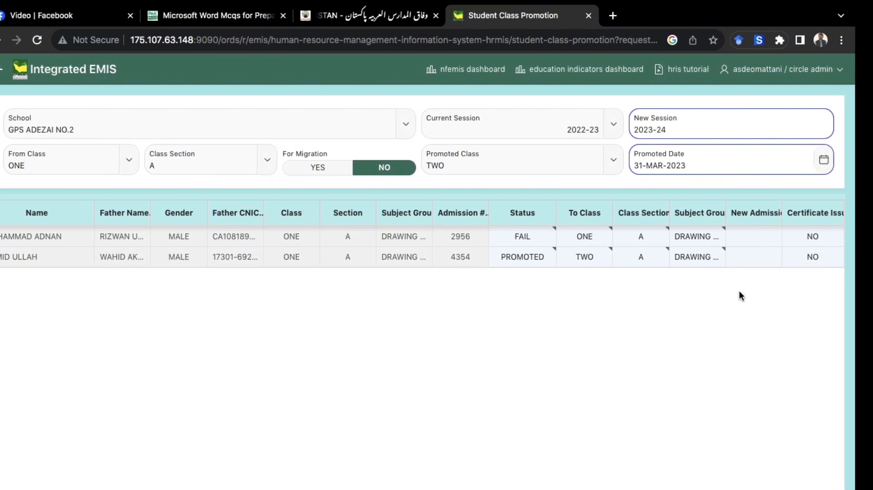
- Review the completed promotion list, submit the students for promotion to the new class and confirm
scroll(739, 296, down, 5)
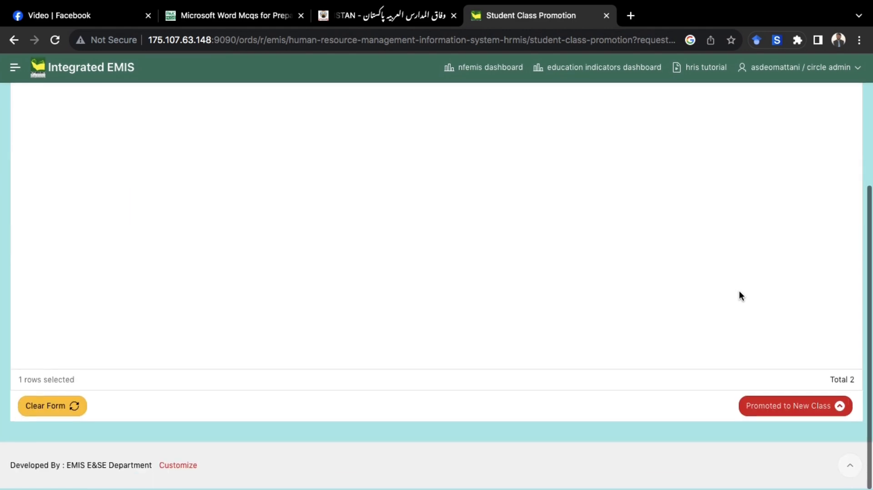
scroll(739, 292, up, 10)
scroll(740, 292, left, 2)
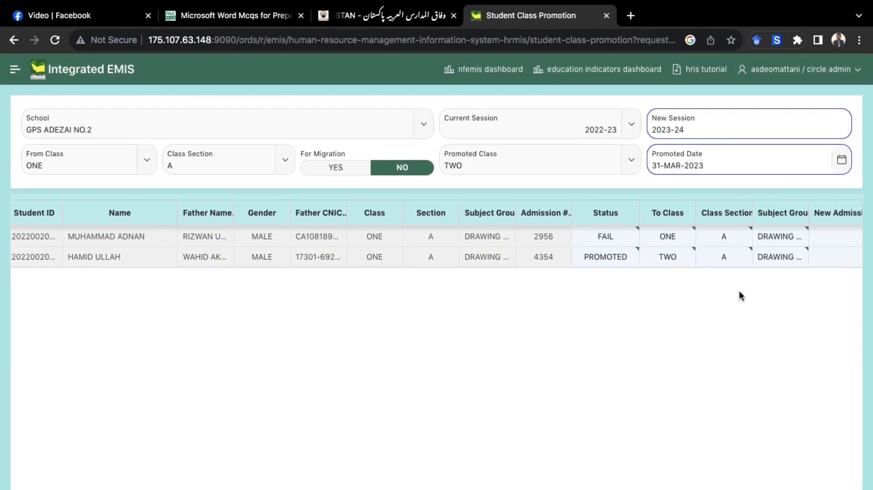
scroll(740, 292, down, 5)
scroll(740, 292, up, 5)
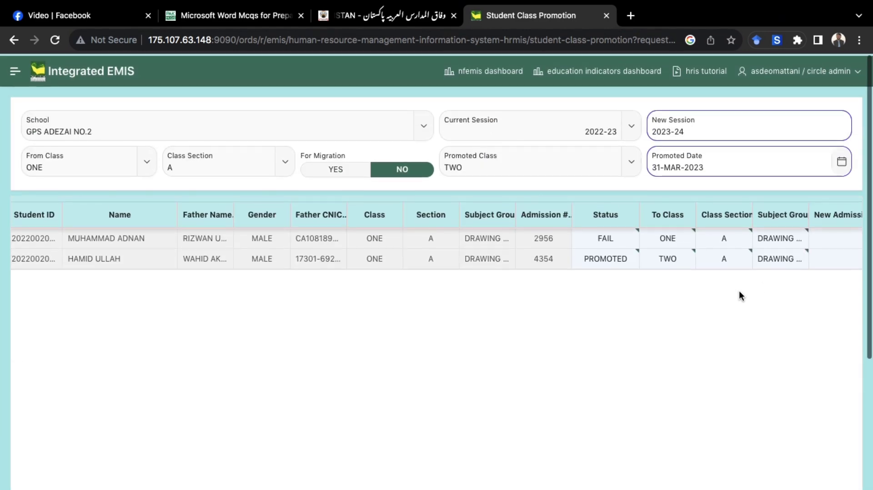
scroll(740, 296, down, 5)
click(791, 407)
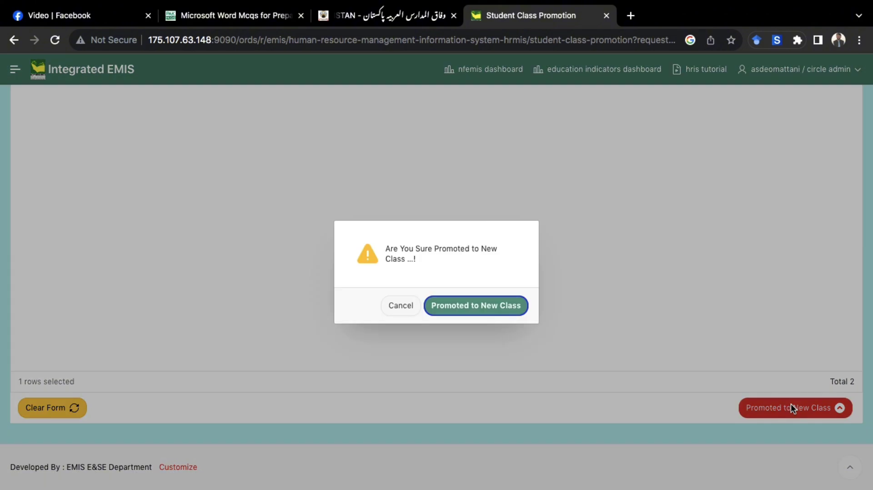
click(483, 307)
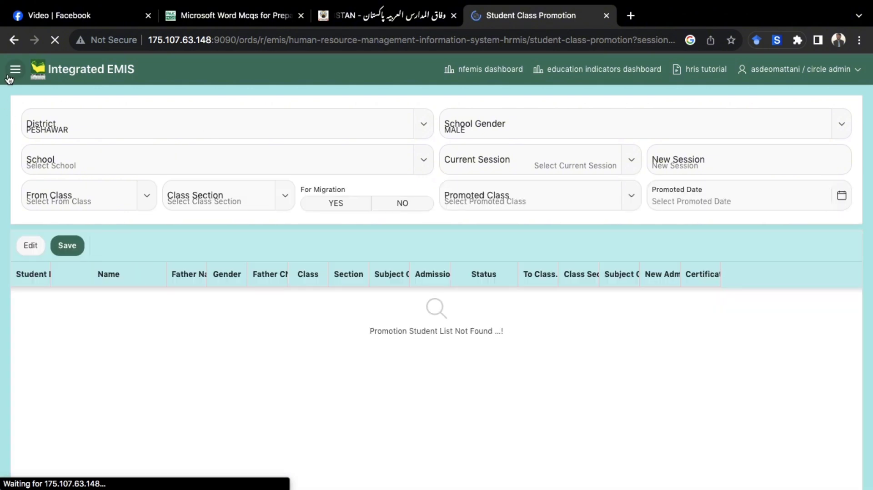
- Open the Students Class Update page of Students MIS
click(15, 69)
click(53, 157)
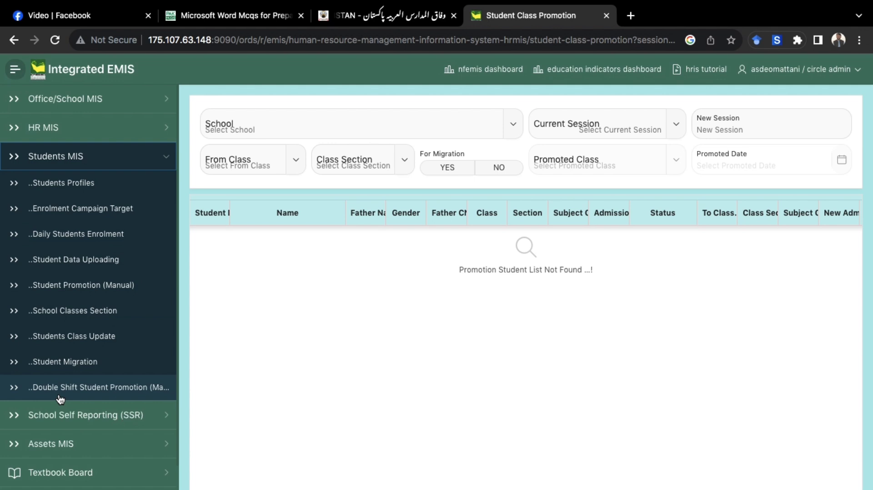
click(73, 336)
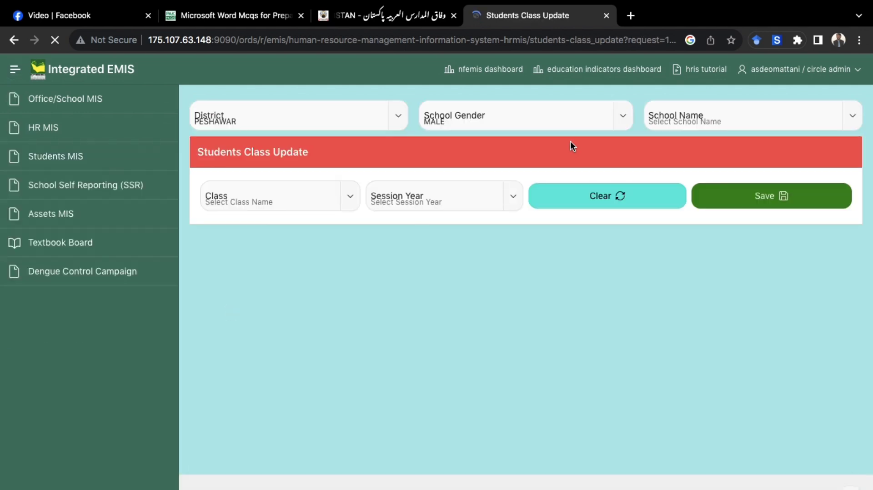
- List the class TWO students of GPS ADEZAI NO.2 for session year 2023-24
click(851, 118)
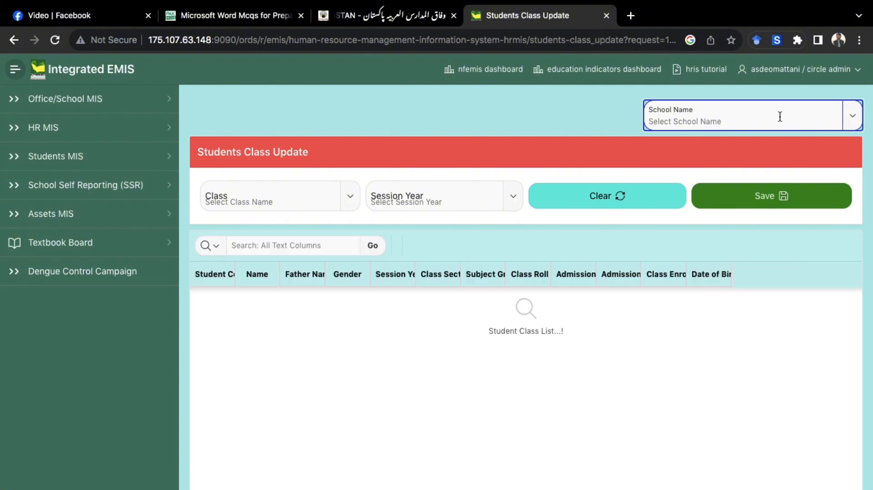
click(851, 116)
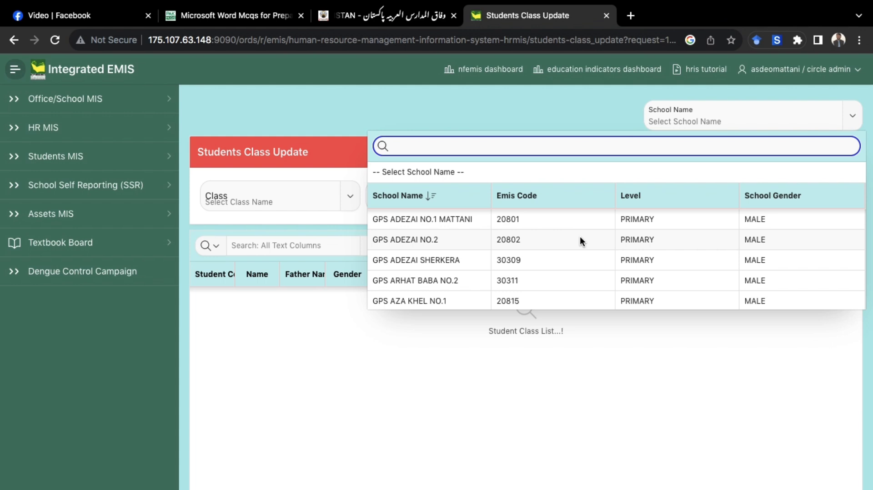
click(481, 244)
click(351, 200)
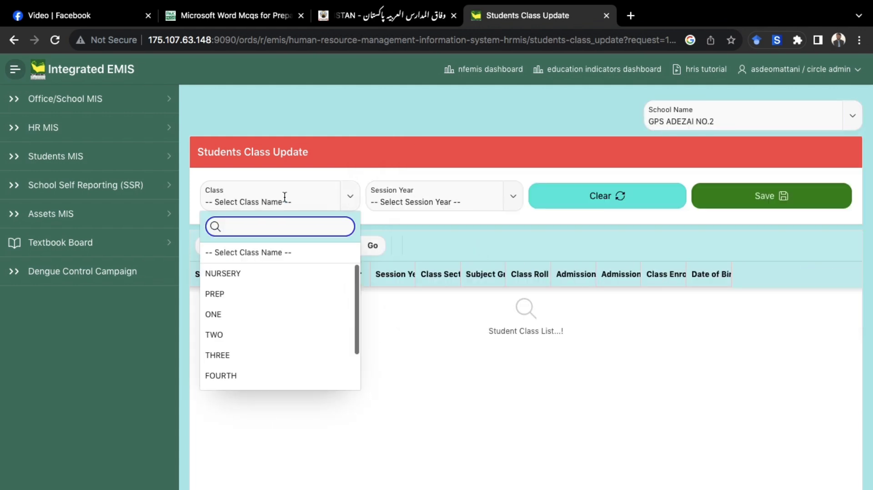
click(223, 335)
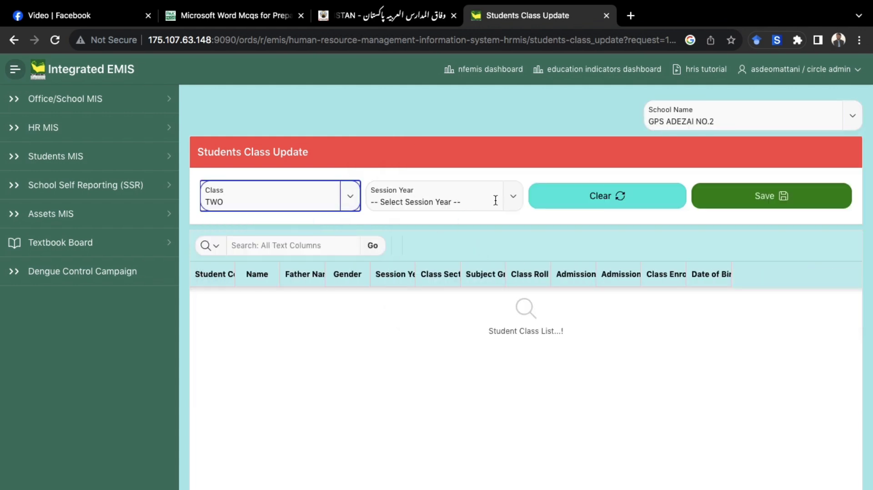
click(511, 200)
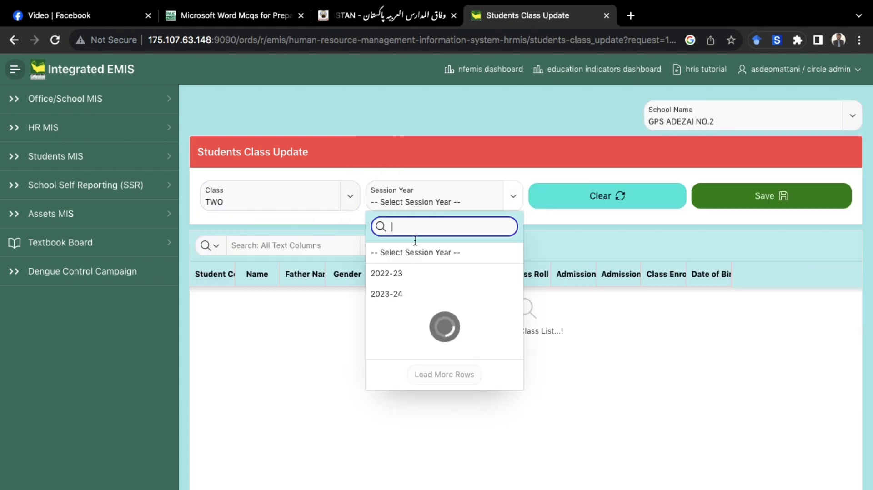
click(403, 297)
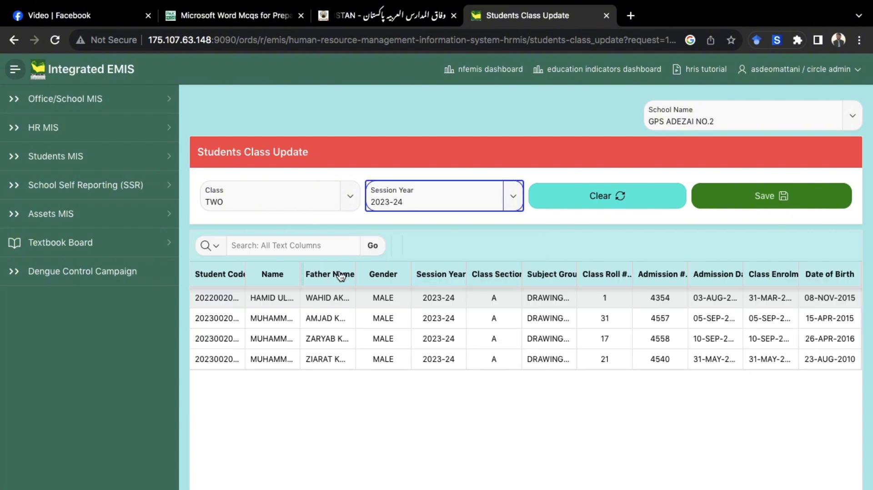
- Widen the Name, Father Name and Gender columns of the student class list
drag(300, 274, 376, 278)
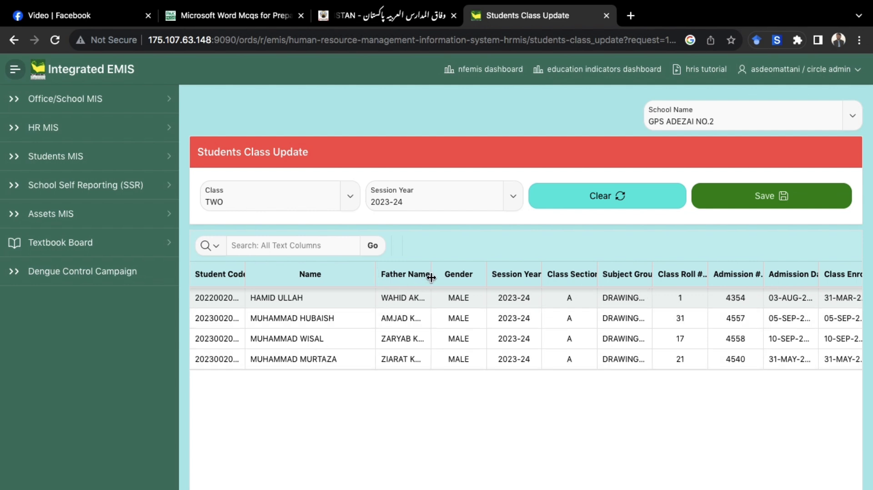
drag(432, 275, 466, 277)
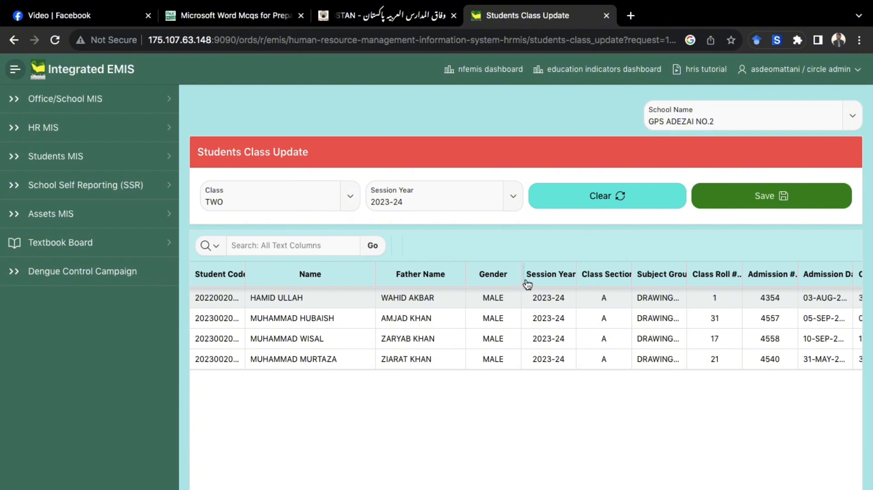
drag(521, 274, 546, 276)
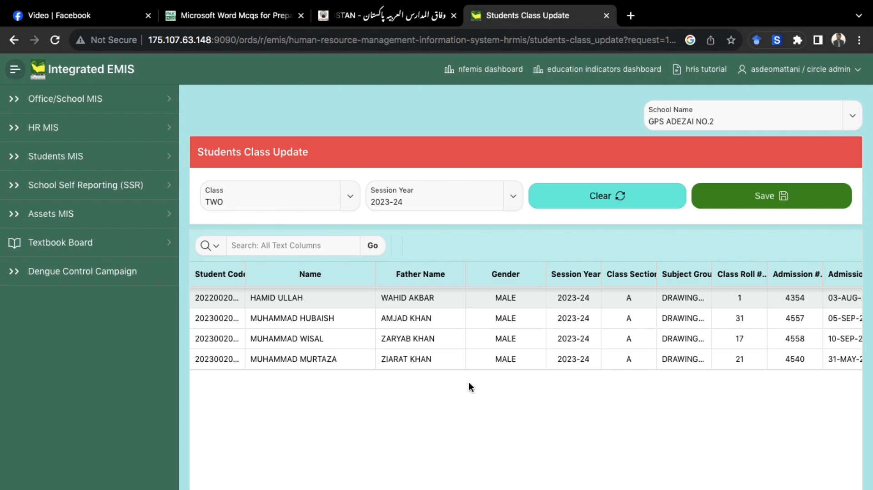
key(ctrl+Left)
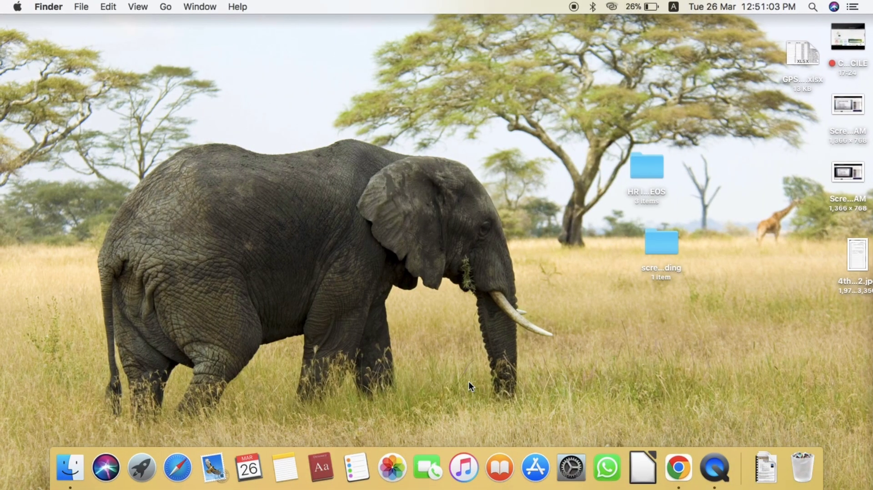